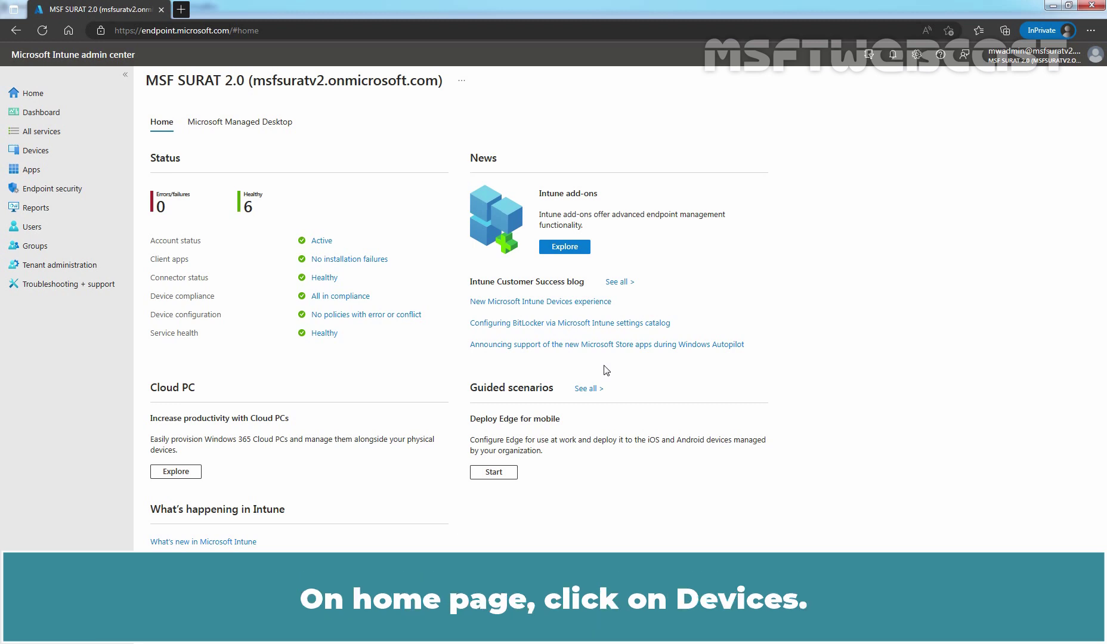
- Start a feature update deployment for Windows 10 and later named "MSF - Feature Update-01 for Test Group." with the description "This feature update policy is for test group."
{"action": "left_click", "coordinate": [50, 151]}
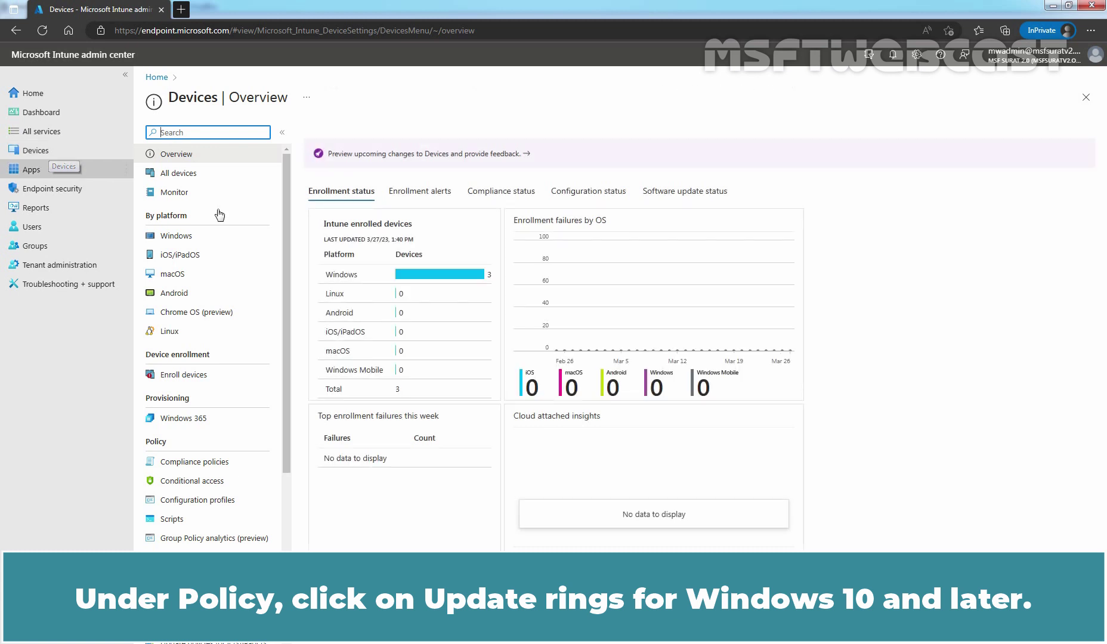
{"action": "left_click", "coordinate": [202, 557]}
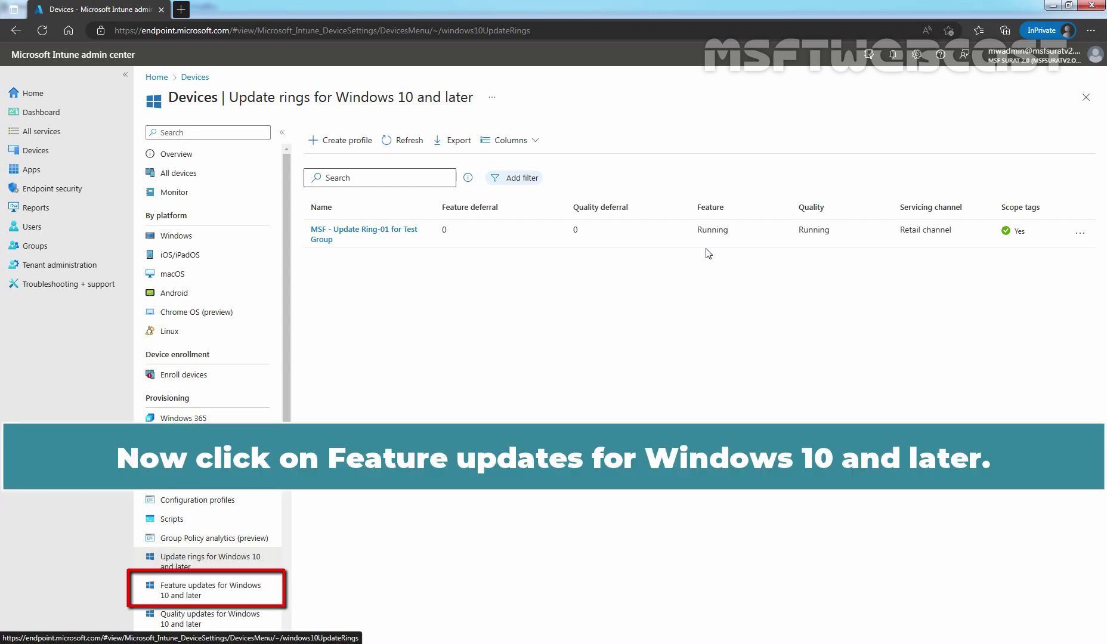
{"action": "left_click", "coordinate": [200, 593]}
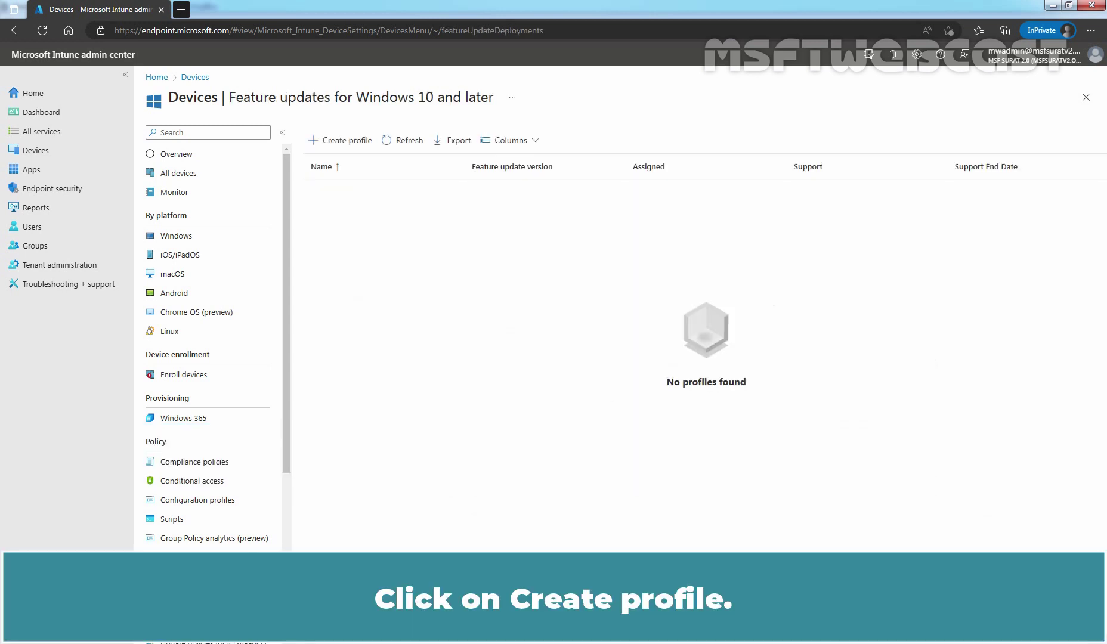
{"action": "left_click", "coordinate": [346, 142]}
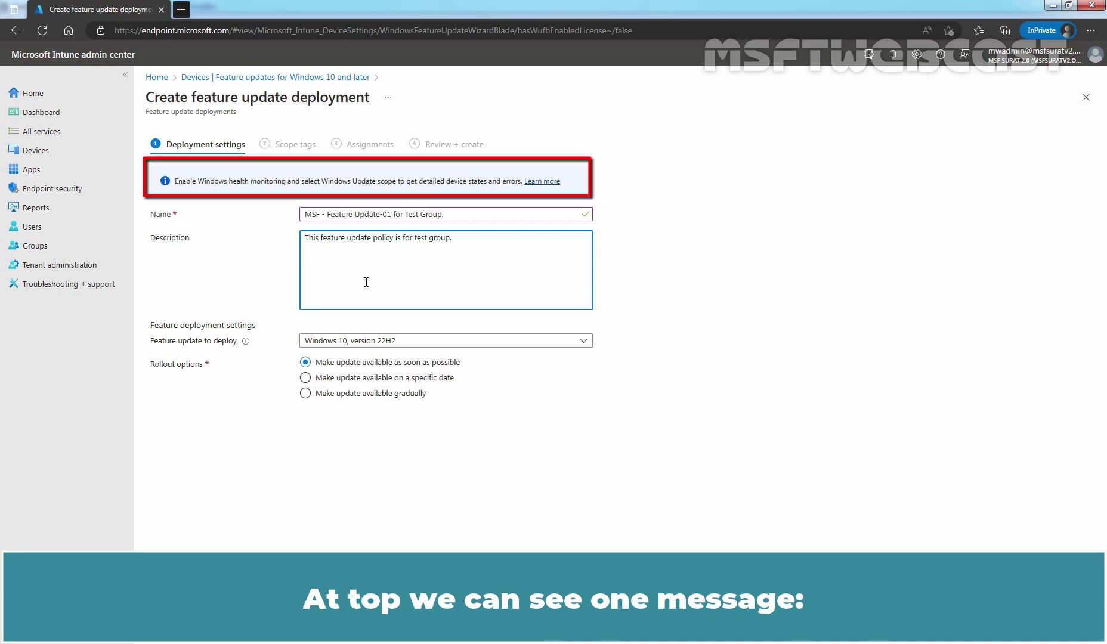
{"action": "left_click", "coordinate": [190, 193]}
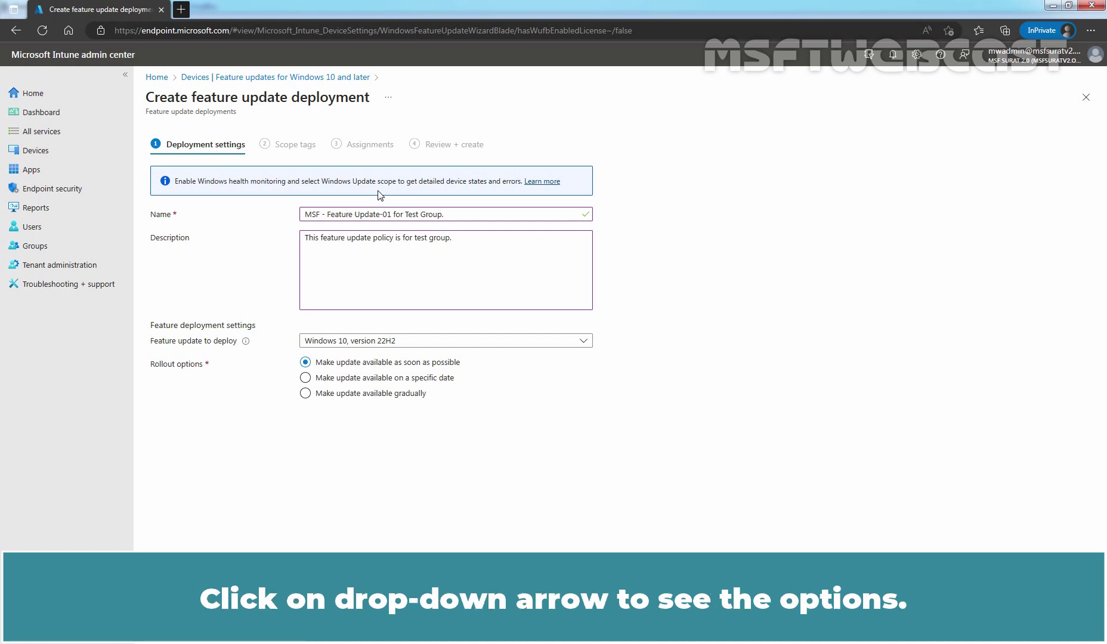
- Set the feature update to deploy to Windows 10, version 21H2, and make the update available as soon as possible
{"action": "left_click", "coordinate": [584, 342]}
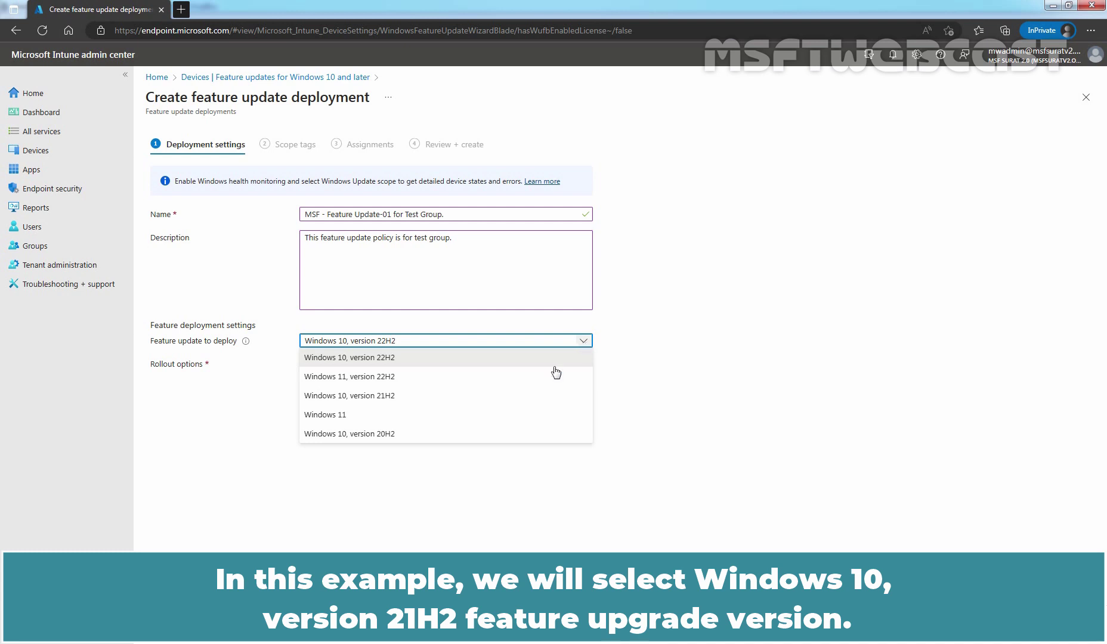
{"action": "left_click", "coordinate": [393, 397]}
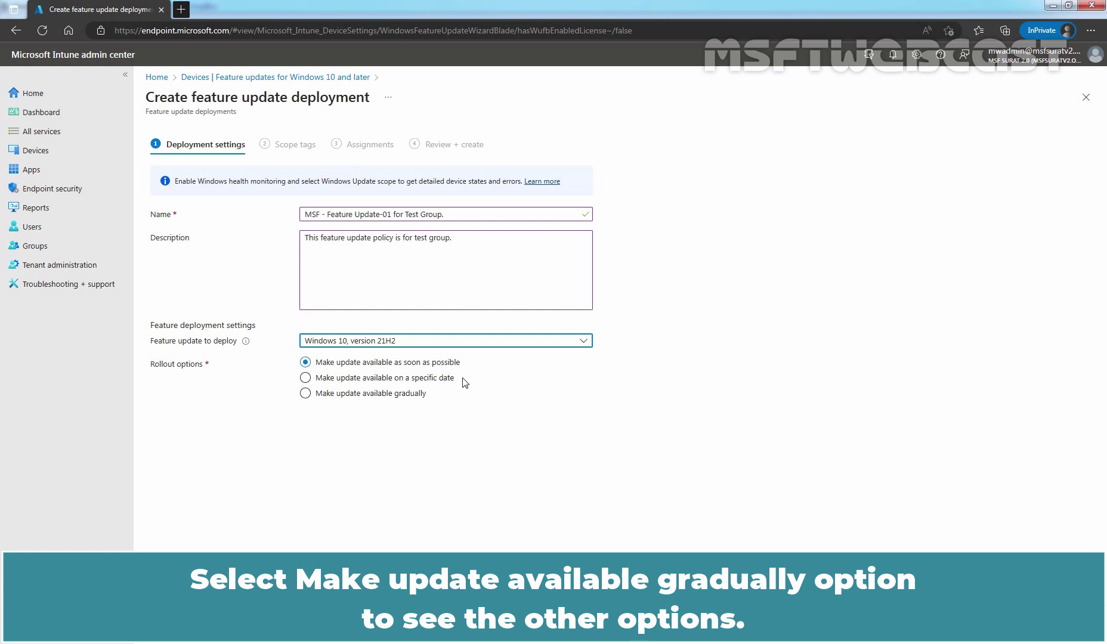
{"action": "left_click", "coordinate": [396, 396]}
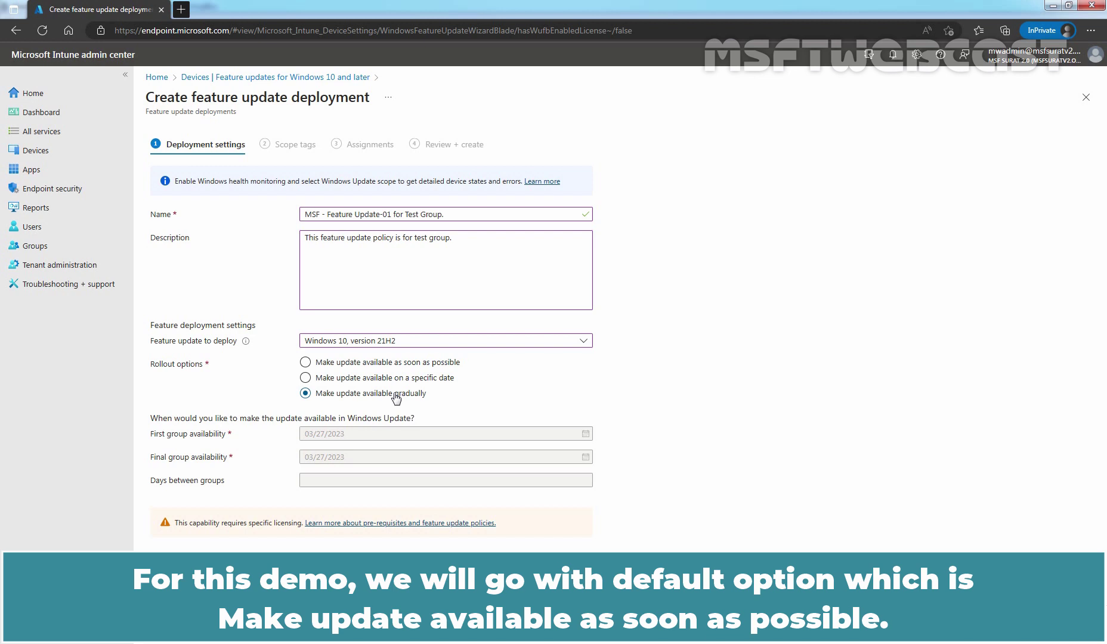
{"action": "left_click", "coordinate": [363, 366]}
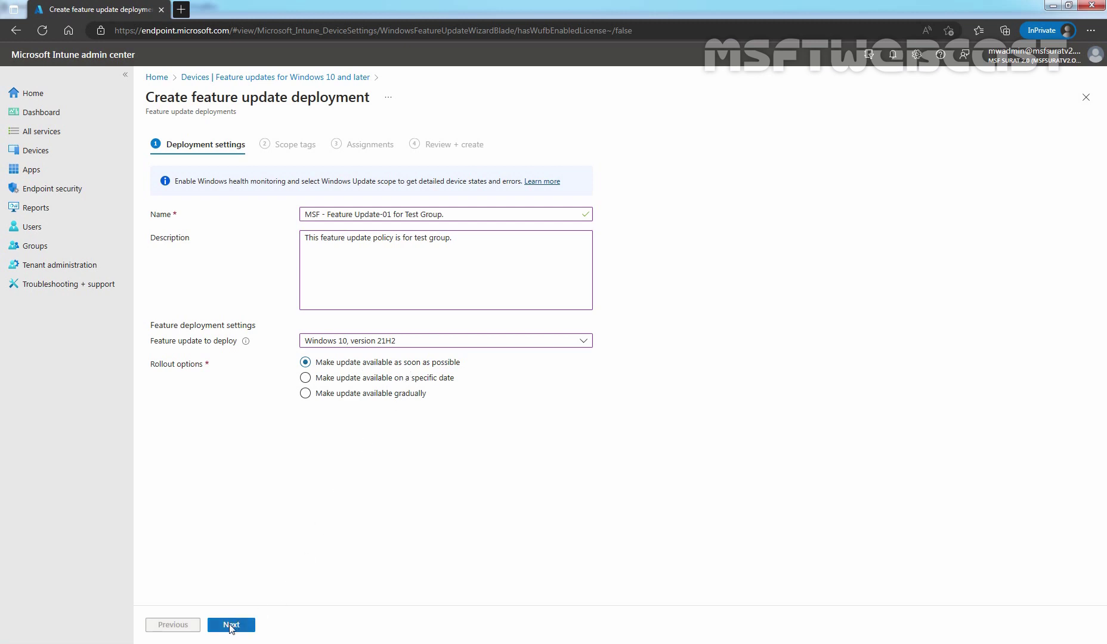
{"action": "left_click", "coordinate": [226, 626]}
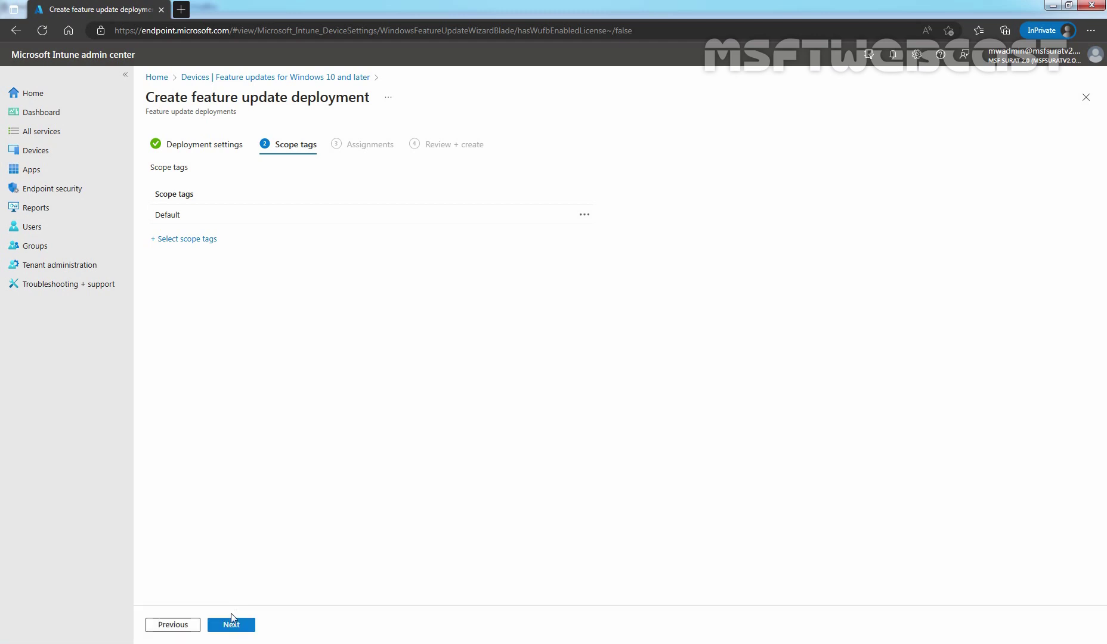
- Keep the Default scope tag, include the FeatureUpdate0_TestDevices group in the assignments, and create the deployment
{"action": "left_click", "coordinate": [230, 622]}
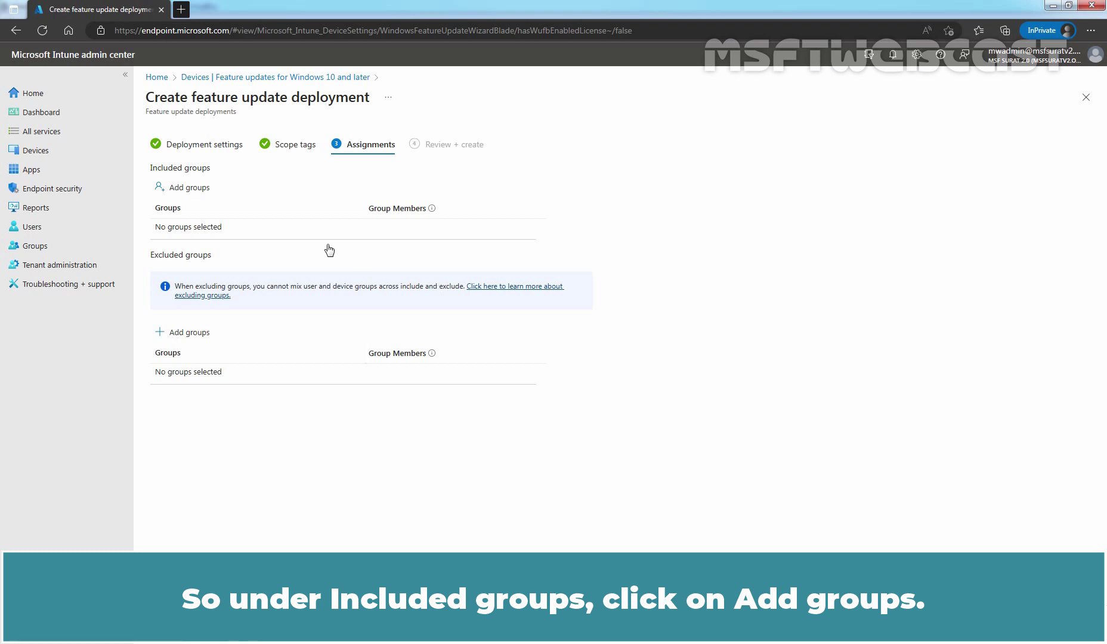
{"action": "left_click", "coordinate": [192, 189]}
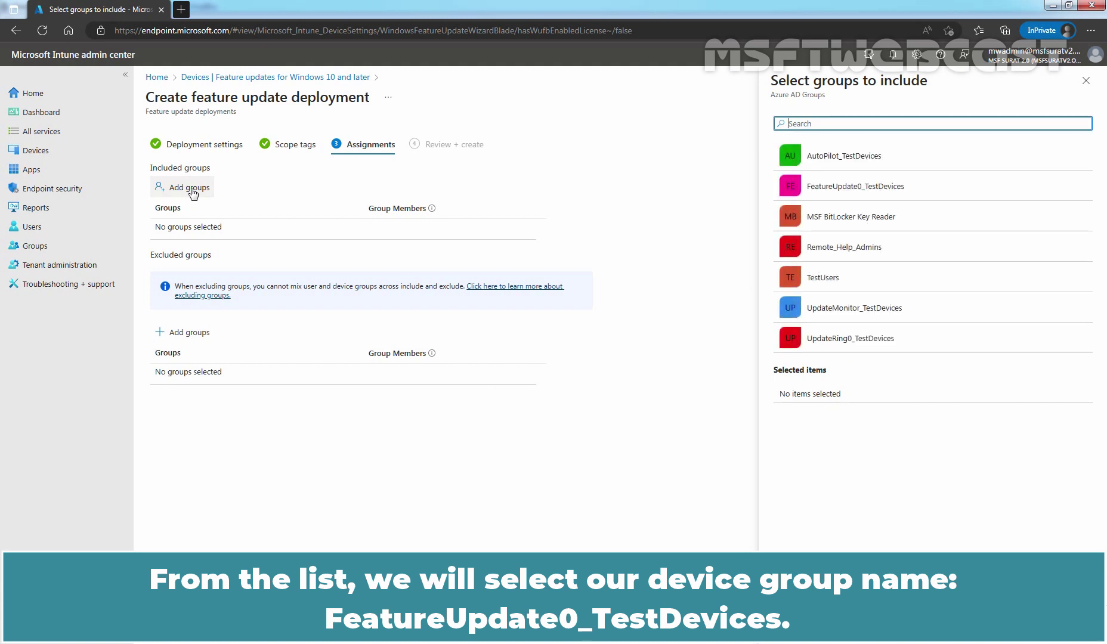
{"action": "left_click", "coordinate": [847, 190]}
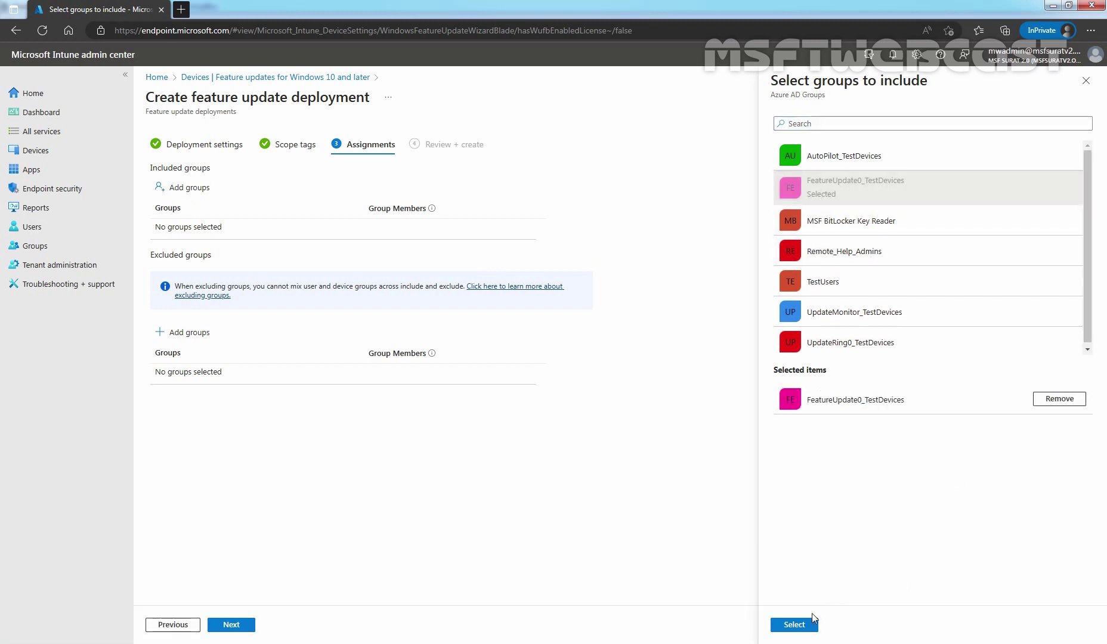
{"action": "left_click", "coordinate": [794, 624]}
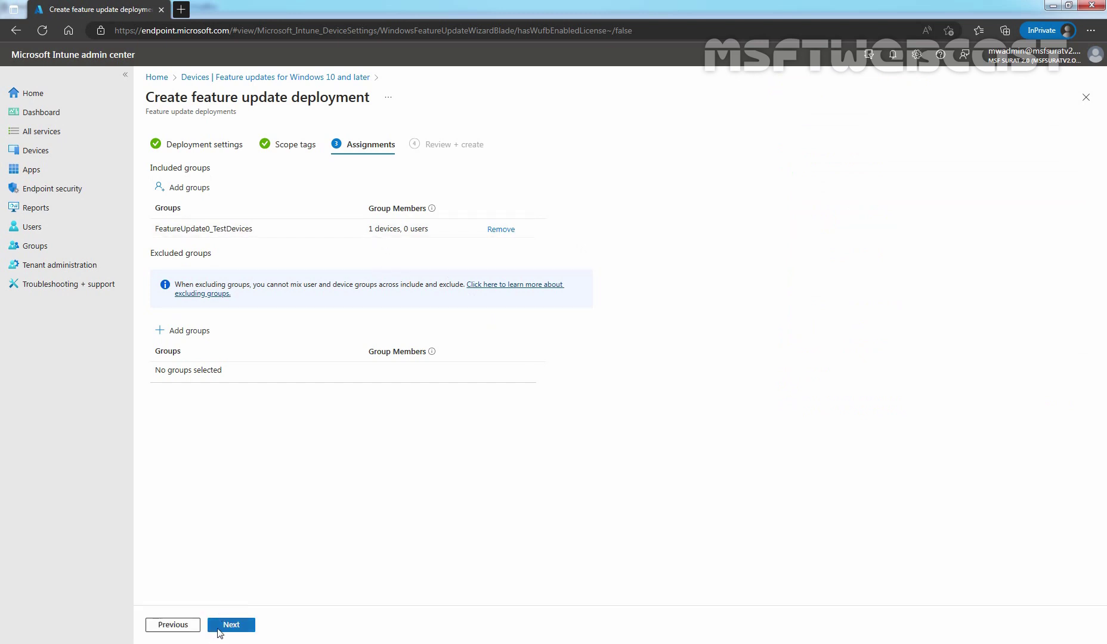
{"action": "left_click", "coordinate": [225, 631]}
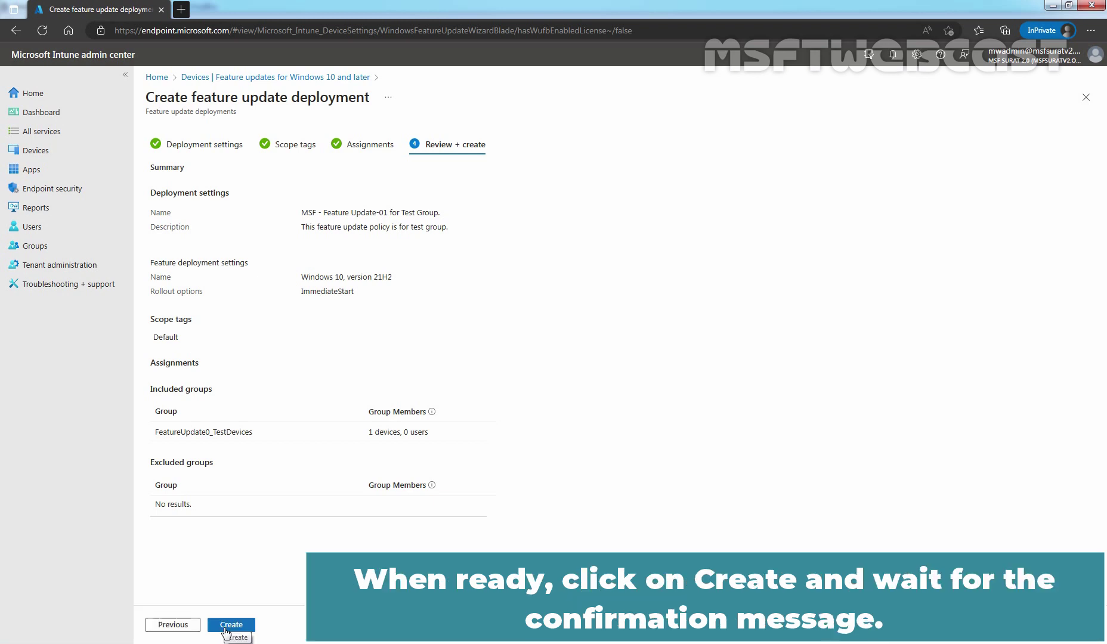
{"action": "left_click", "coordinate": [226, 626]}
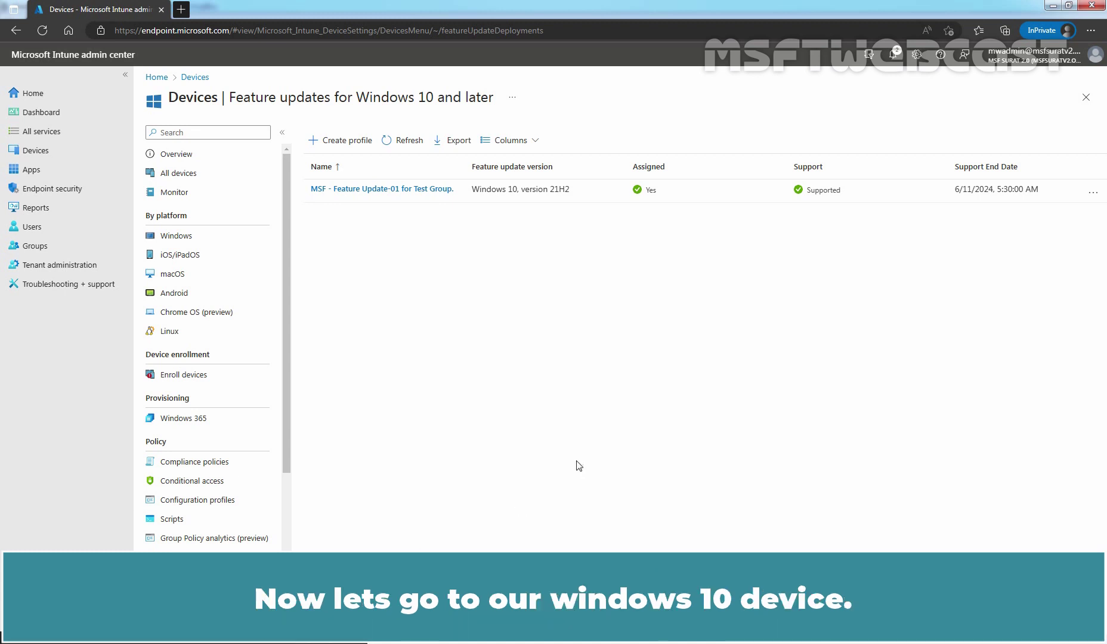
- Switch to the Windows 10 virtual machine and sync its connected work account with Intune, closing Settings when done
{"action": "key", "text": "alt+Tab"}
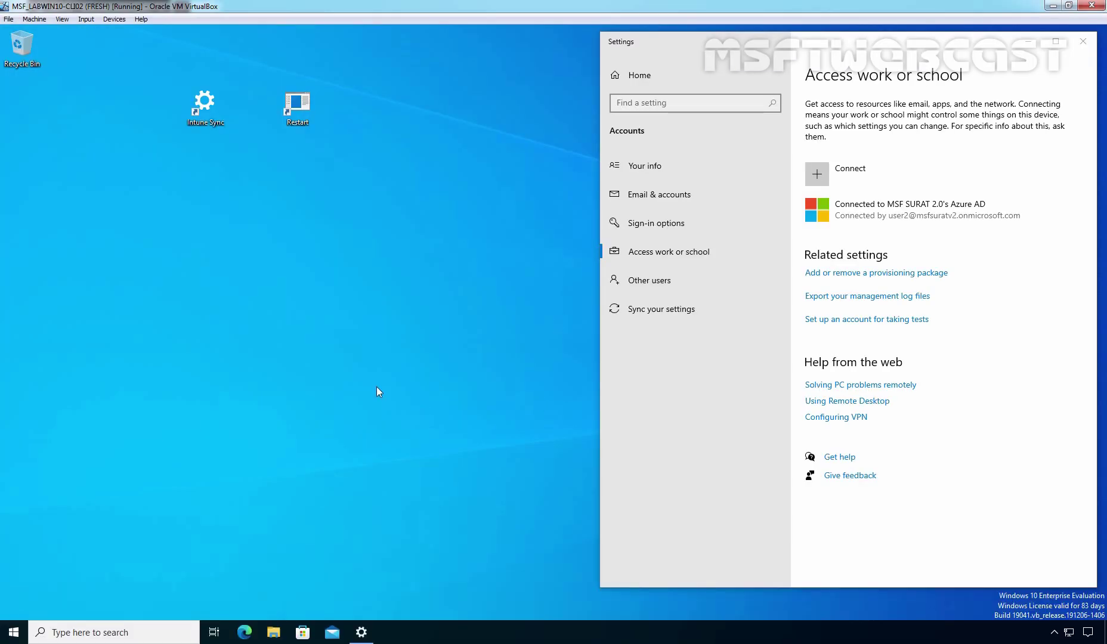
{"action": "left_click", "coordinate": [929, 221]}
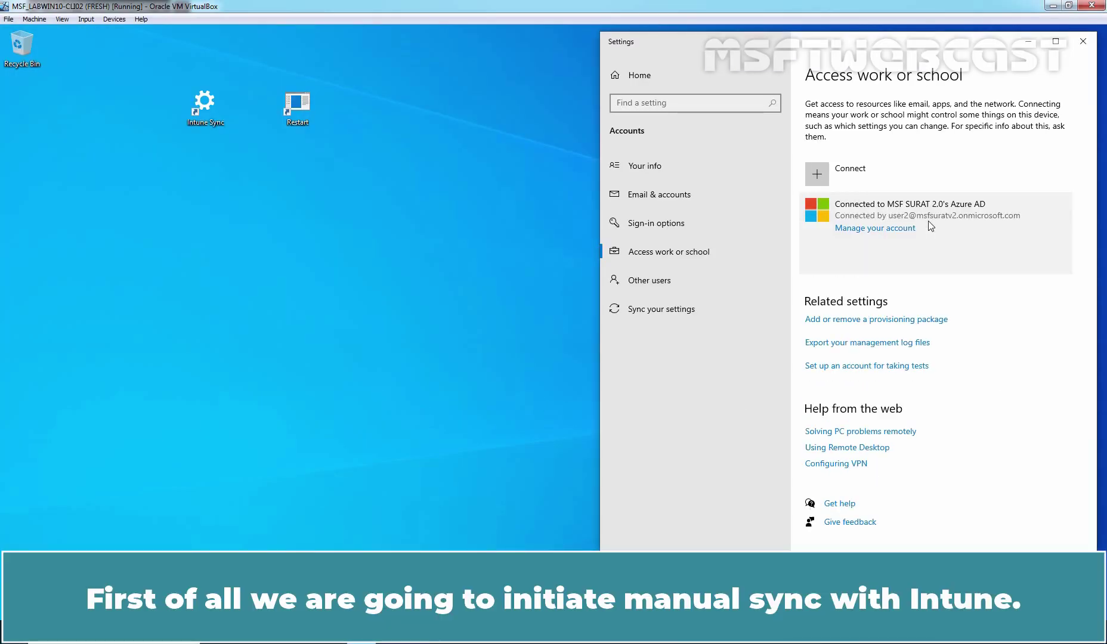
{"action": "left_click", "coordinate": [976, 260]}
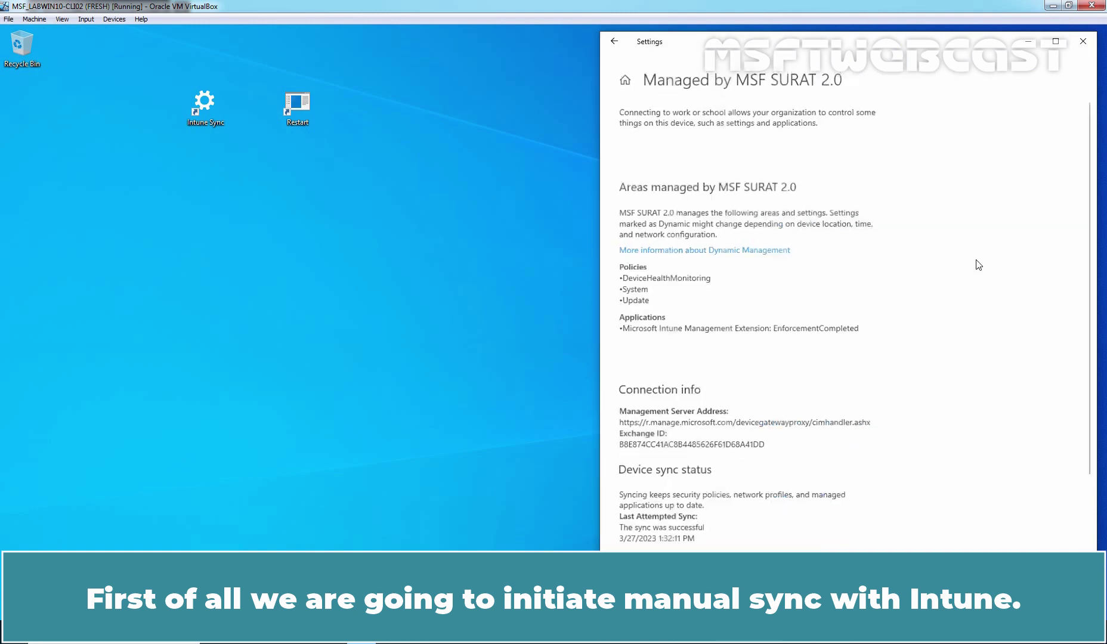
{"action": "scroll", "coordinate": [871, 291], "scroll_direction": "down", "scroll_amount": 2}
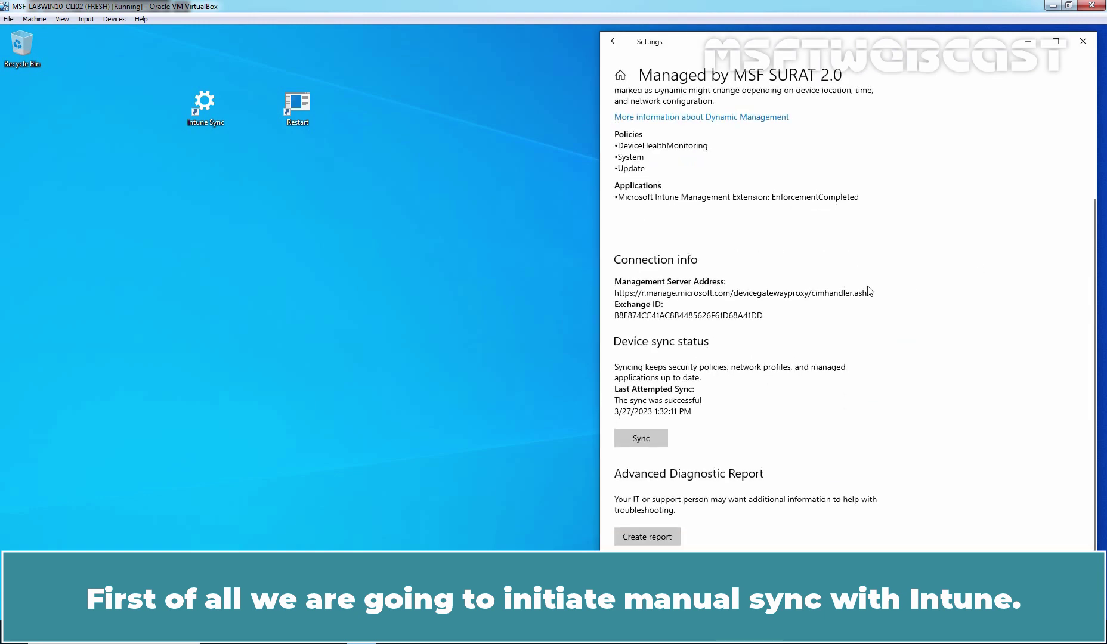
{"action": "left_click", "coordinate": [641, 439]}
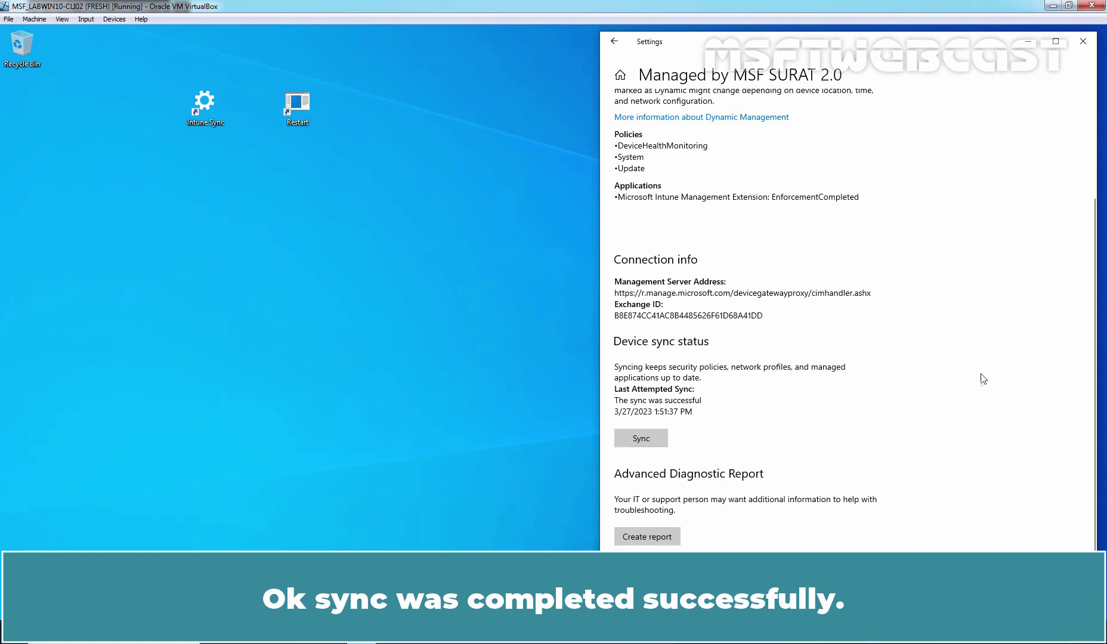
{"action": "left_click", "coordinate": [1083, 42]}
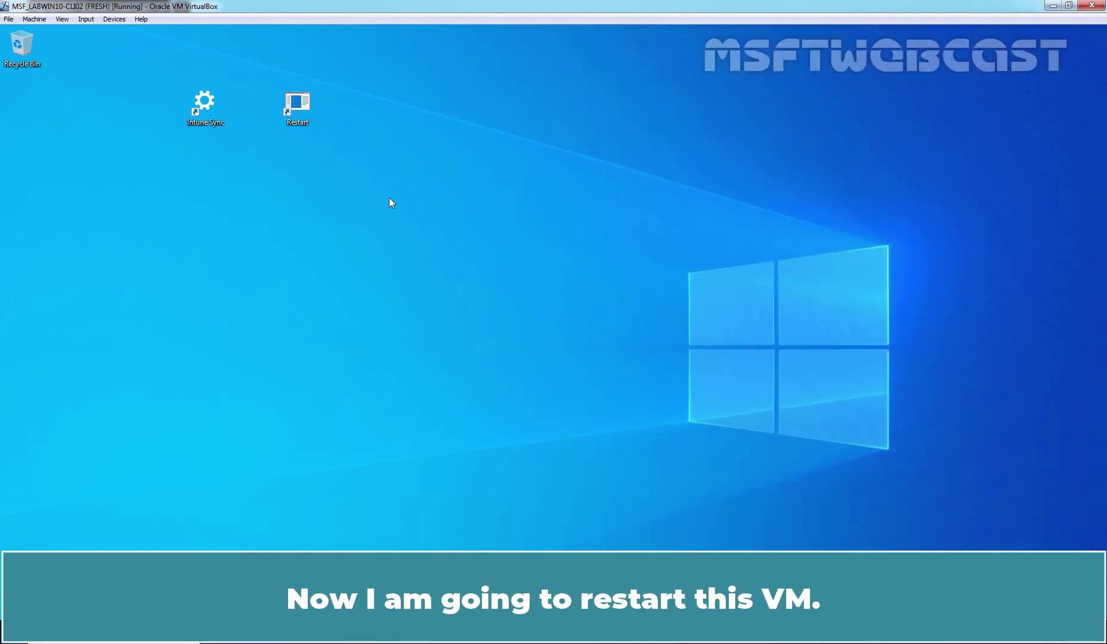
- Restart the Windows 10 virtual machine and sign in again with the account PIN
{"action": "double_click", "coordinate": [300, 104]}
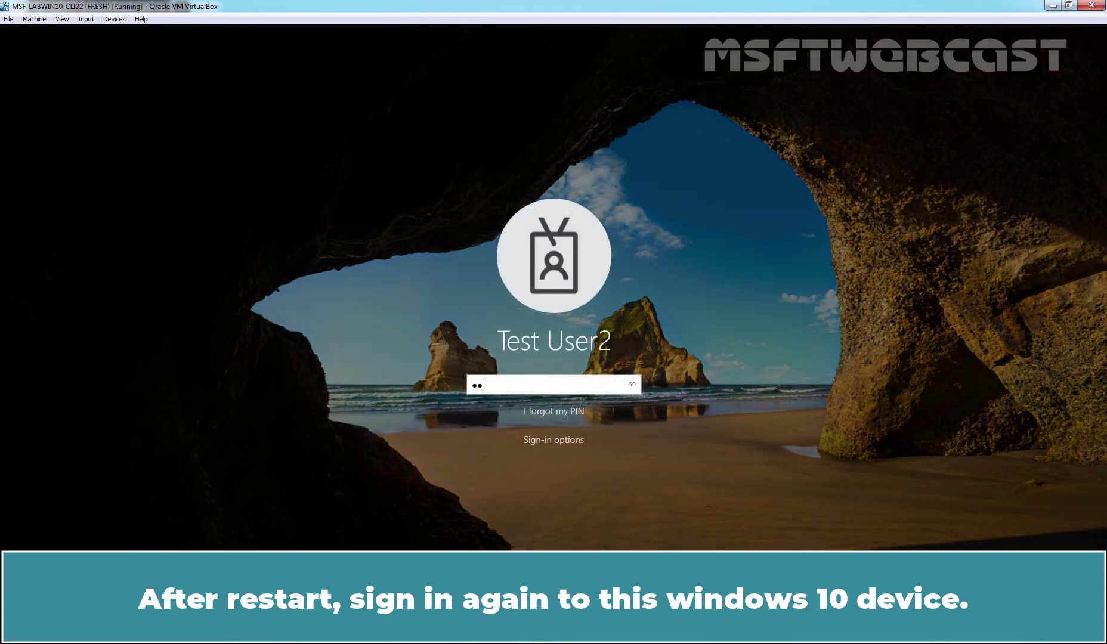
{"action": "key", "text": "Return"}
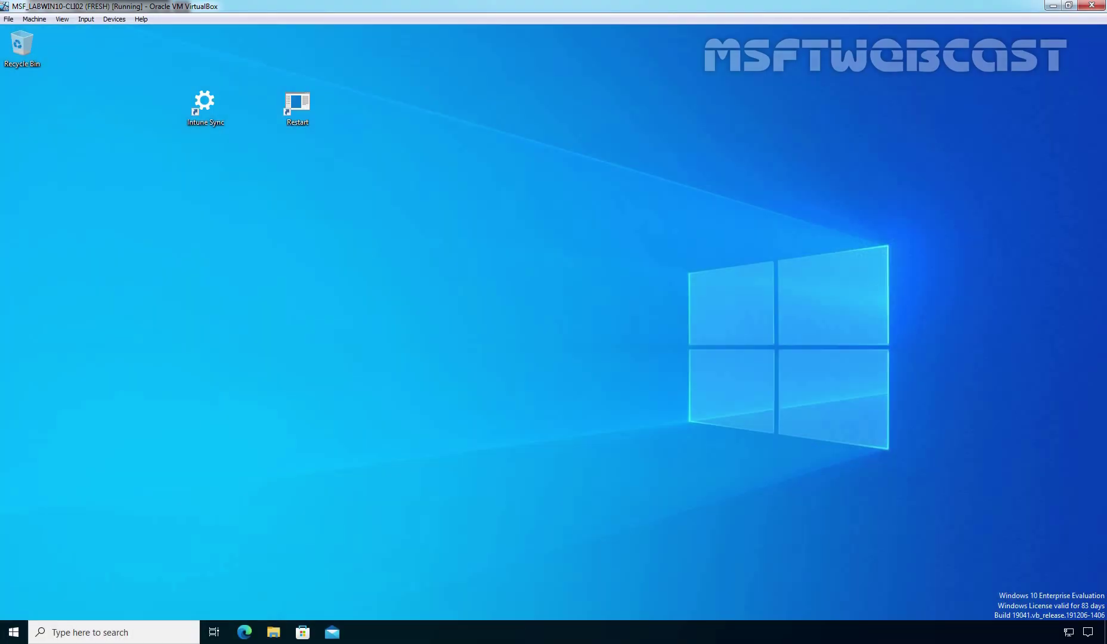
- Open the work account's management info from the Intune Sync shortcut and sync the device once more
{"action": "left_click", "coordinate": [210, 94]}
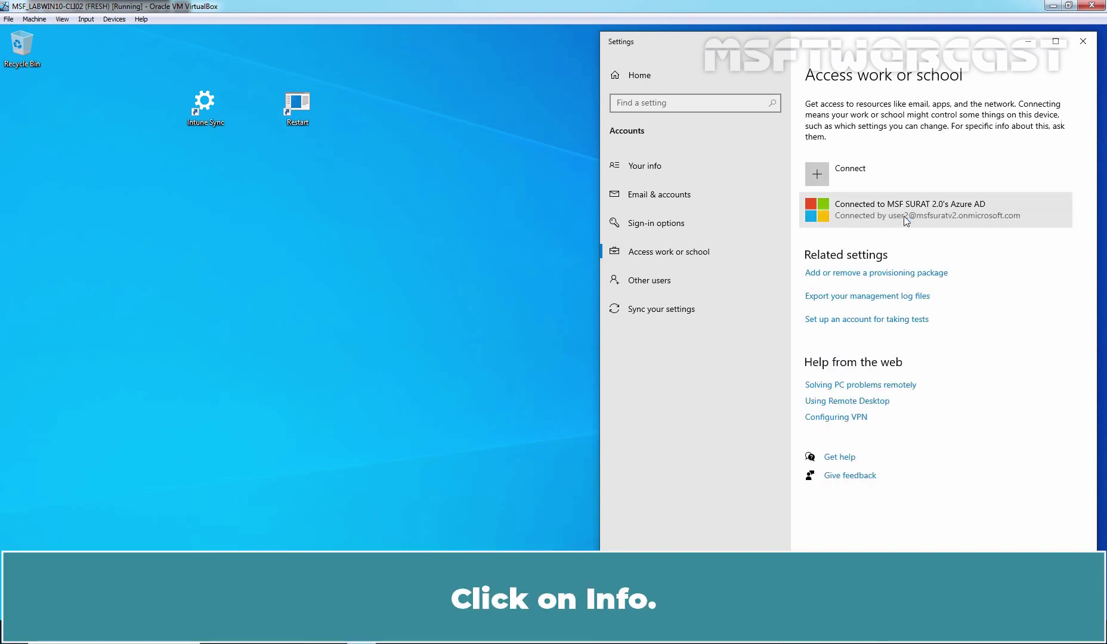
{"action": "left_click", "coordinate": [904, 216]}
{"action": "left_click", "coordinate": [978, 259]}
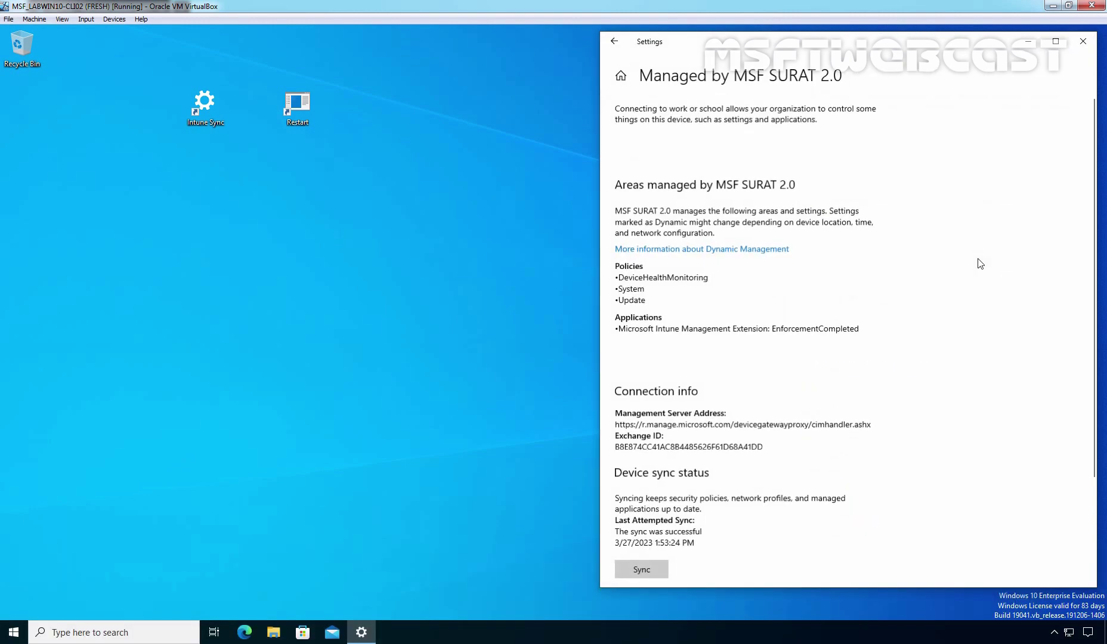
{"action": "scroll", "coordinate": [984, 358], "scroll_direction": "down", "scroll_amount": 3}
{"action": "left_click", "coordinate": [647, 440]}
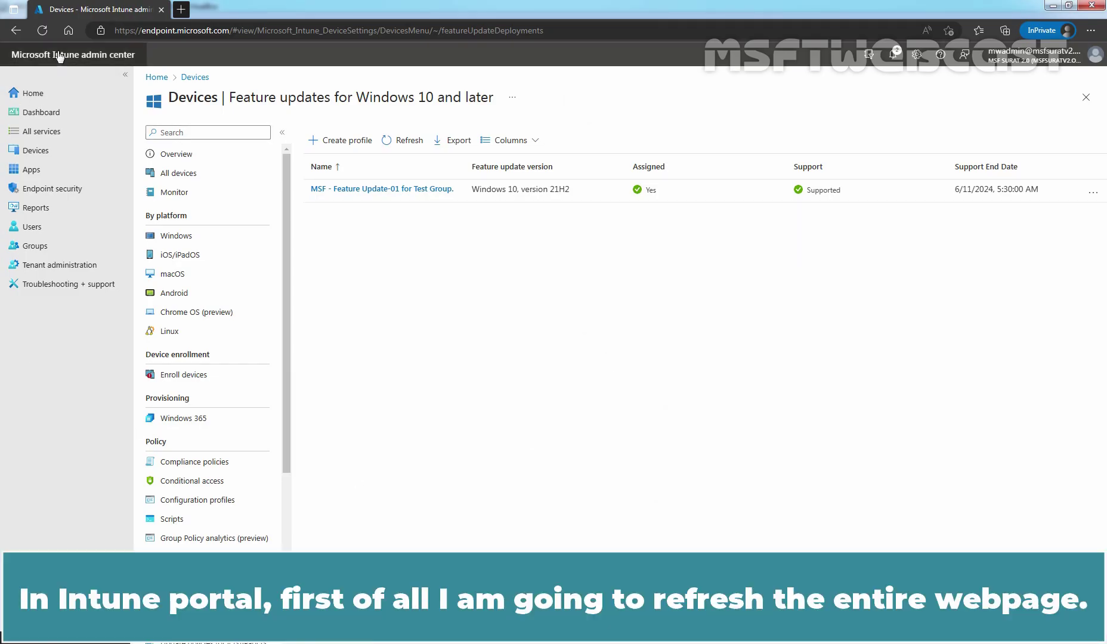
- Switch back to the Intune admin center, reload the page, and open the list of Windows updates reports
{"action": "left_click", "coordinate": [42, 30]}
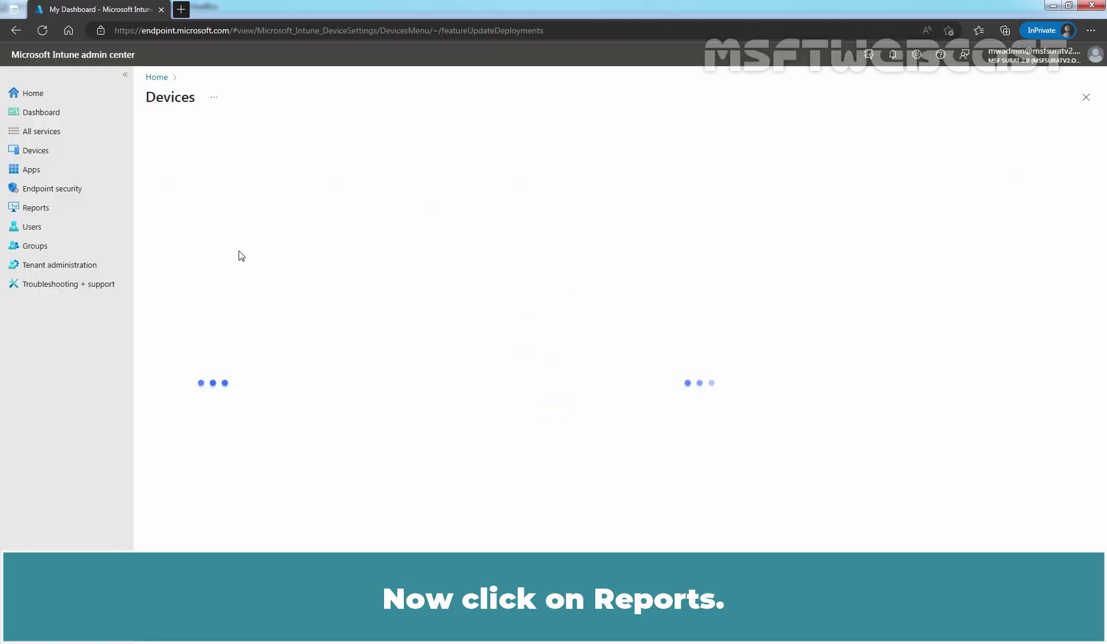
{"action": "left_click", "coordinate": [35, 207]}
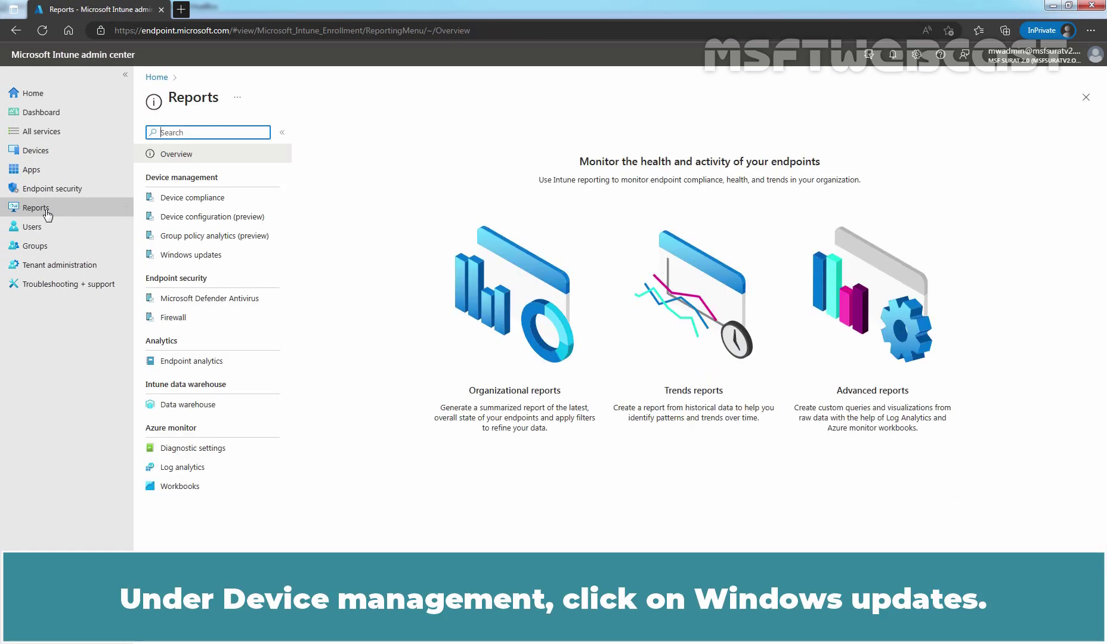
{"action": "left_click", "coordinate": [243, 256]}
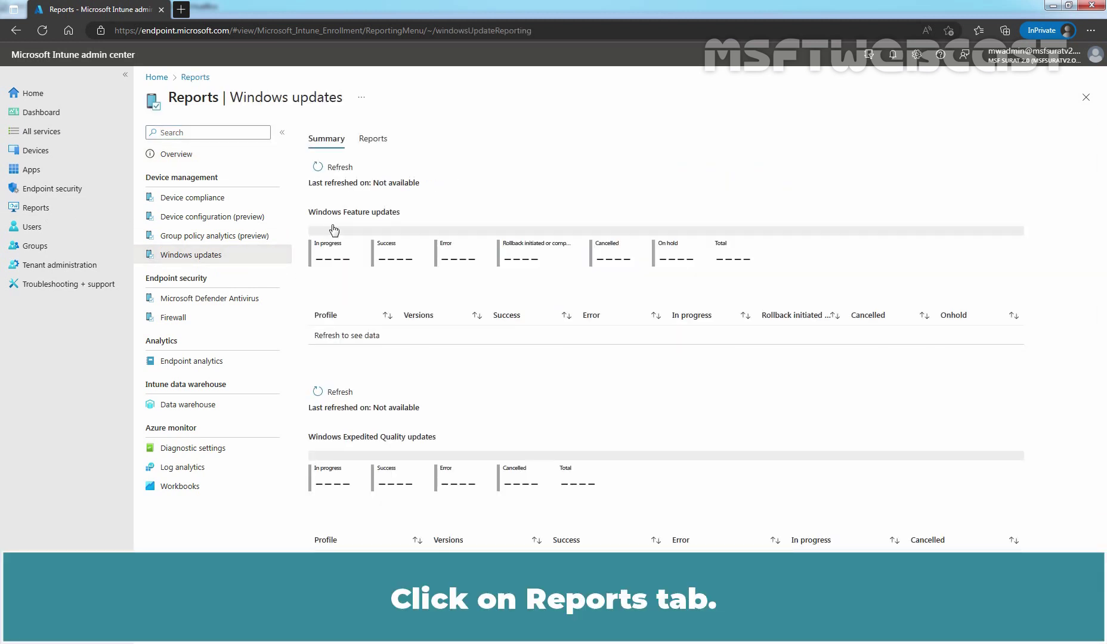
{"action": "left_click", "coordinate": [369, 140]}
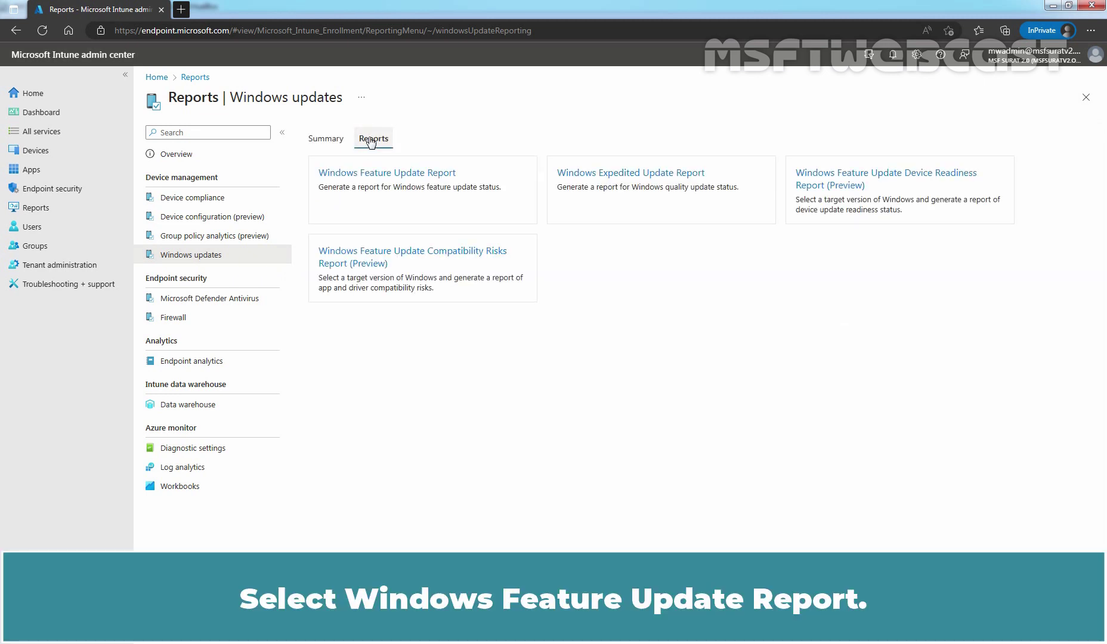
- Open the Windows Feature Update Report and choose "MSF - Feature Update-01 for Test Group." as its feature update policy
{"action": "left_click", "coordinate": [397, 174]}
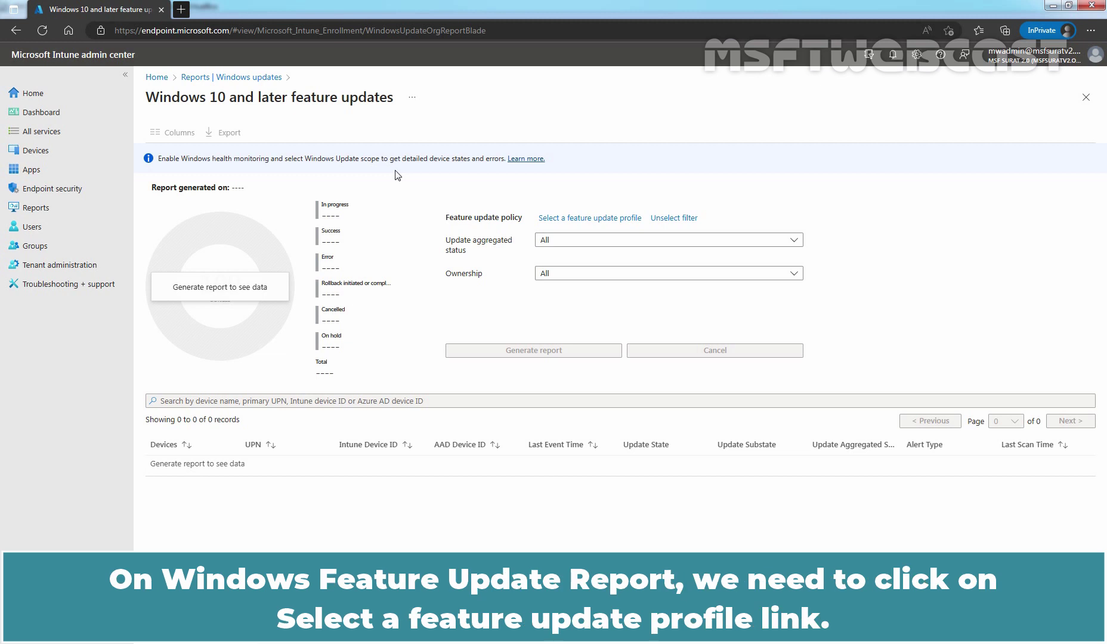
{"action": "left_click", "coordinate": [608, 219]}
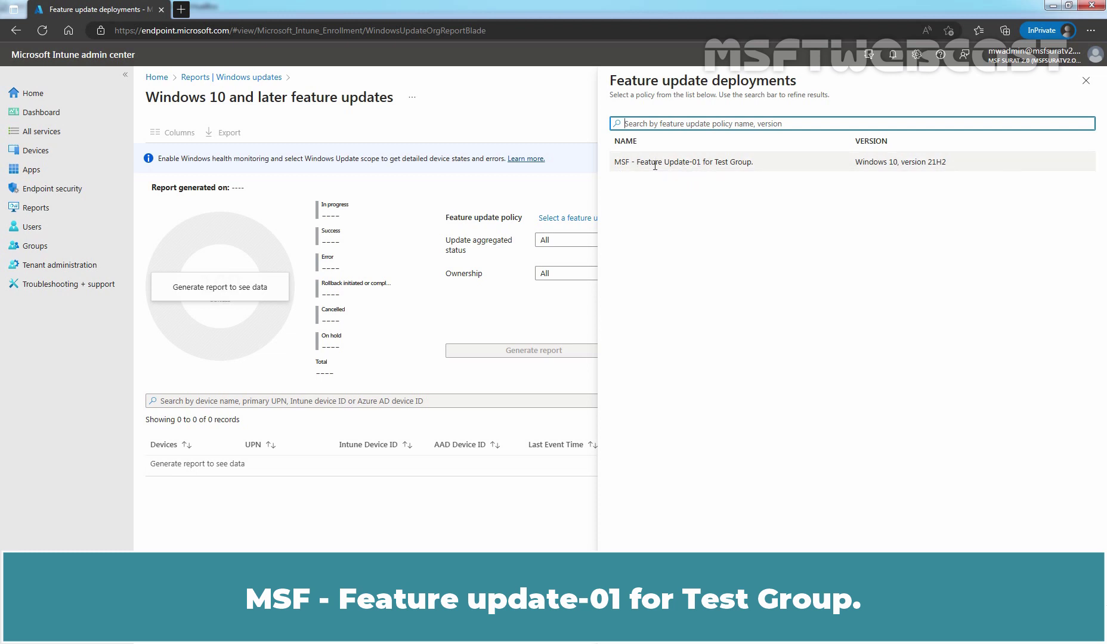
{"action": "left_click", "coordinate": [680, 161]}
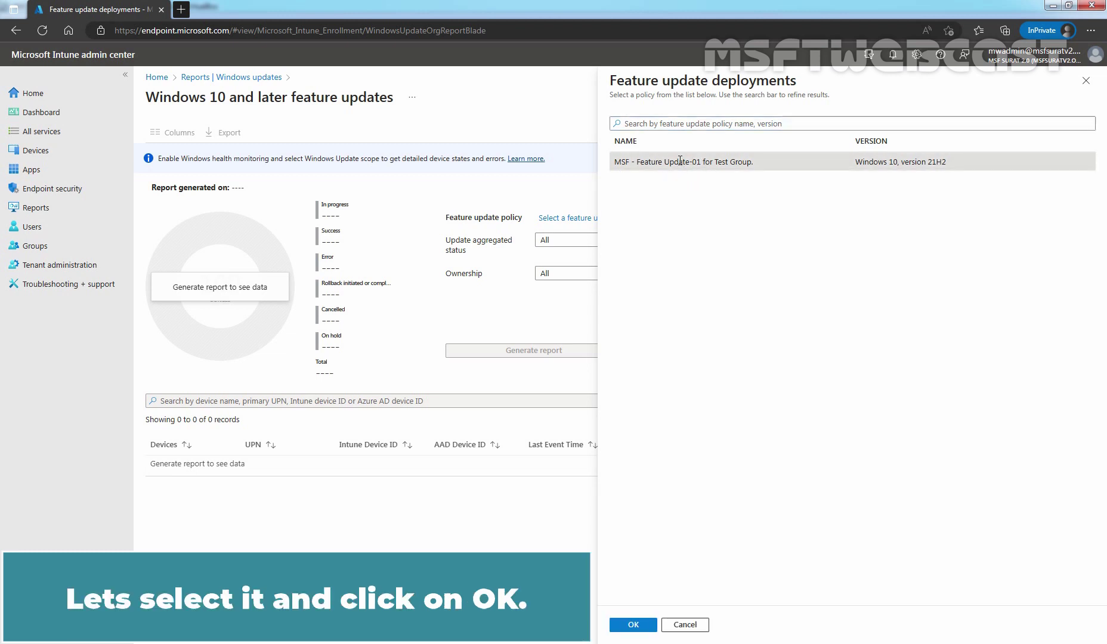
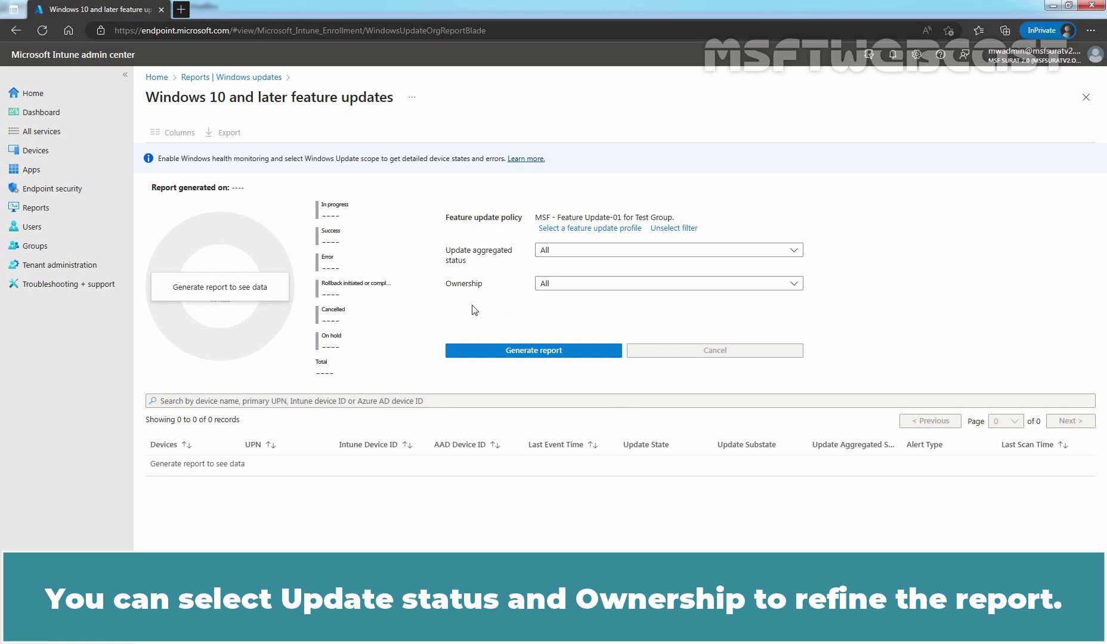
- Limit the feature update report's ownership filter to Company only and generate the report
{"action": "left_click", "coordinate": [564, 285]}
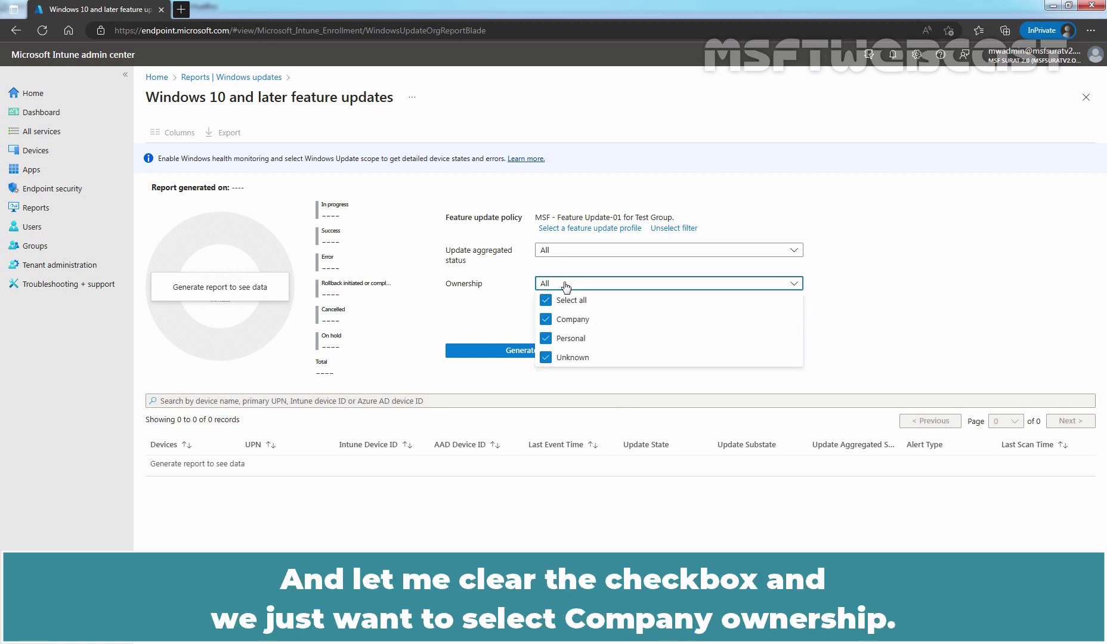
{"action": "left_click", "coordinate": [546, 301]}
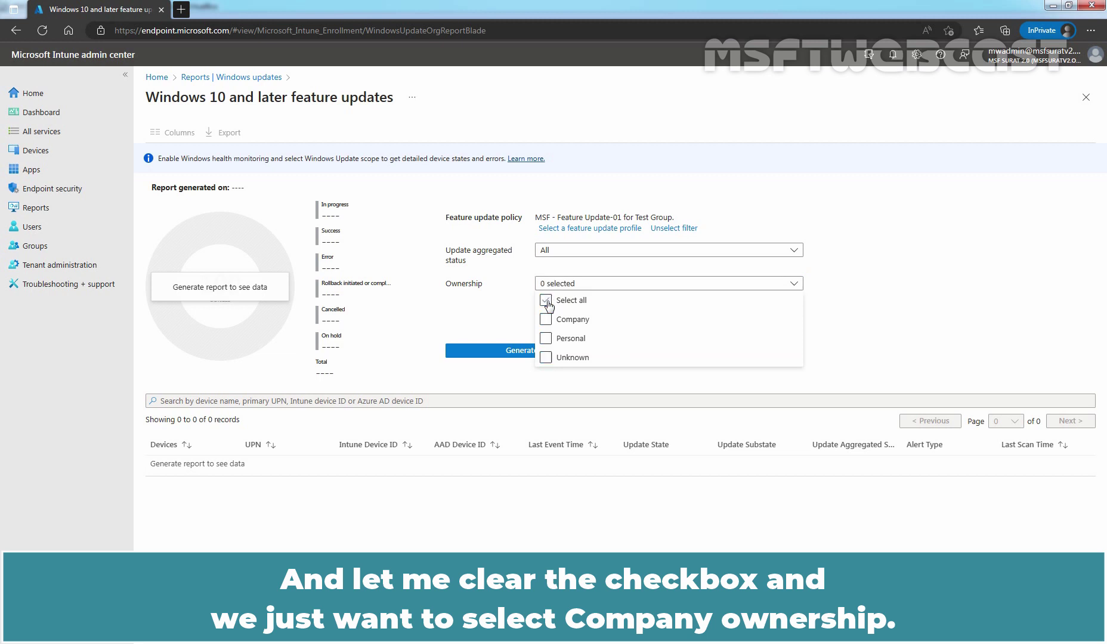
{"action": "left_click", "coordinate": [546, 320]}
{"action": "left_click", "coordinate": [475, 320]}
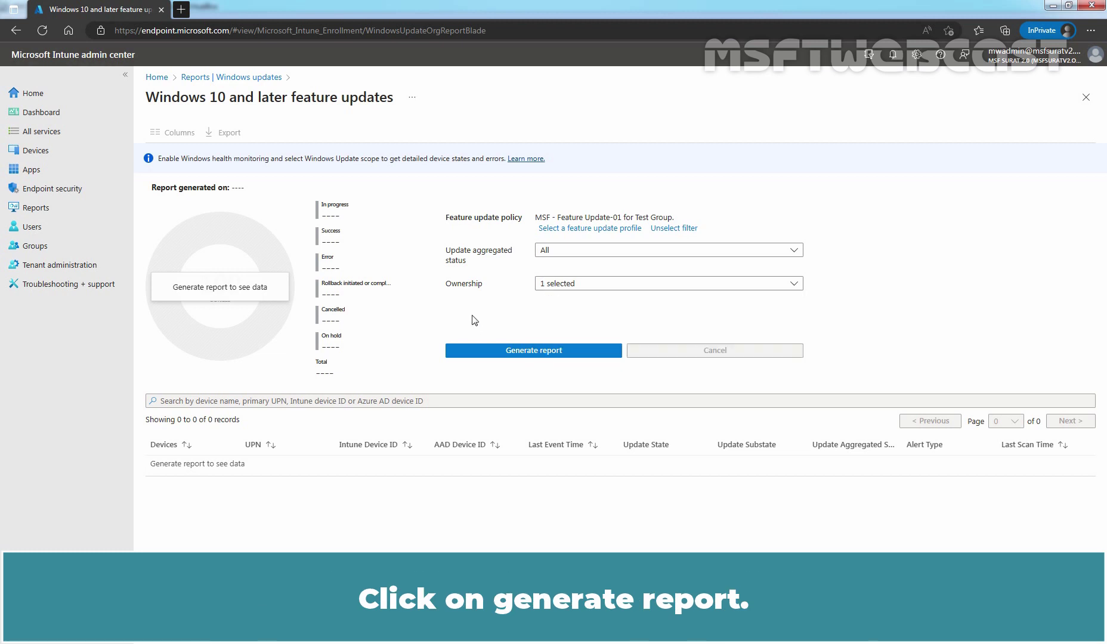
{"action": "left_click", "coordinate": [537, 352]}
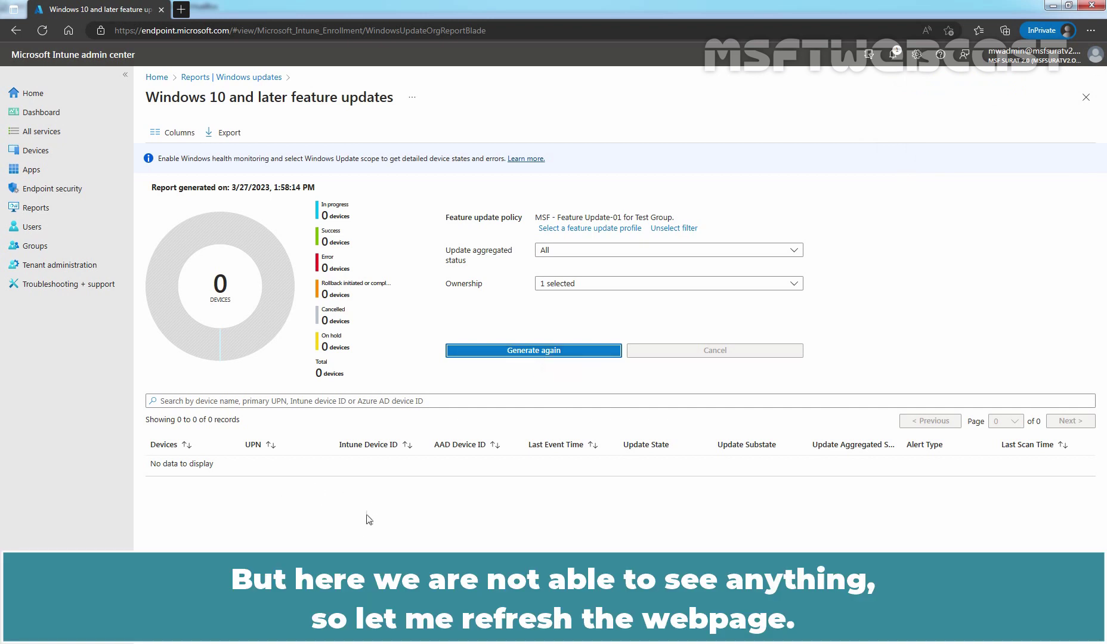
- Reload the feature update report page and generate the report again with the same filters
{"action": "left_click", "coordinate": [42, 33]}
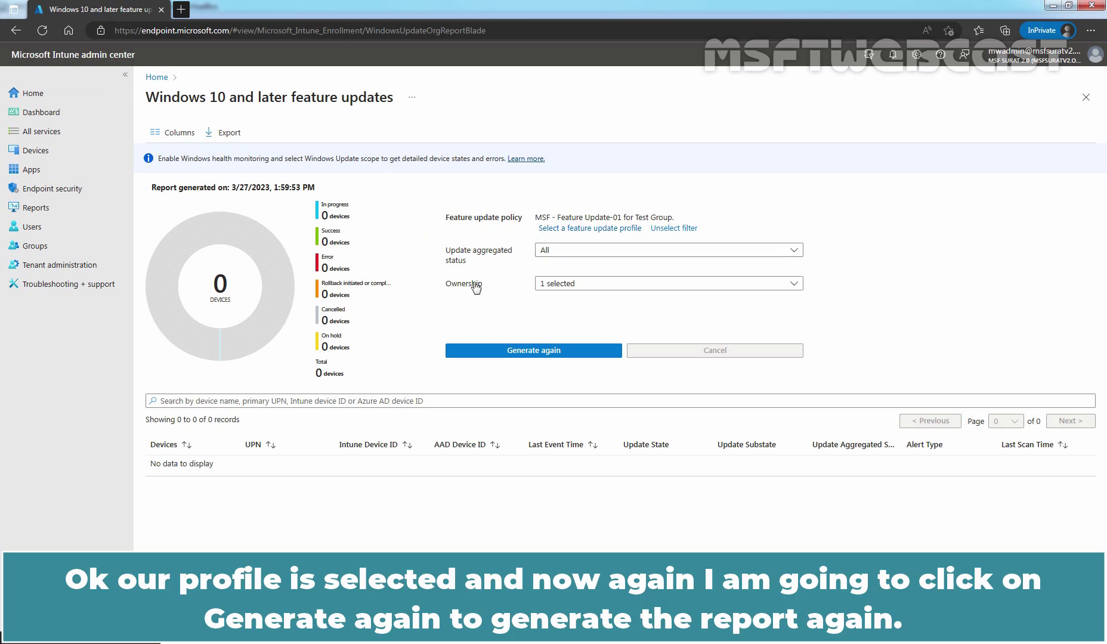
{"action": "left_click", "coordinate": [528, 352]}
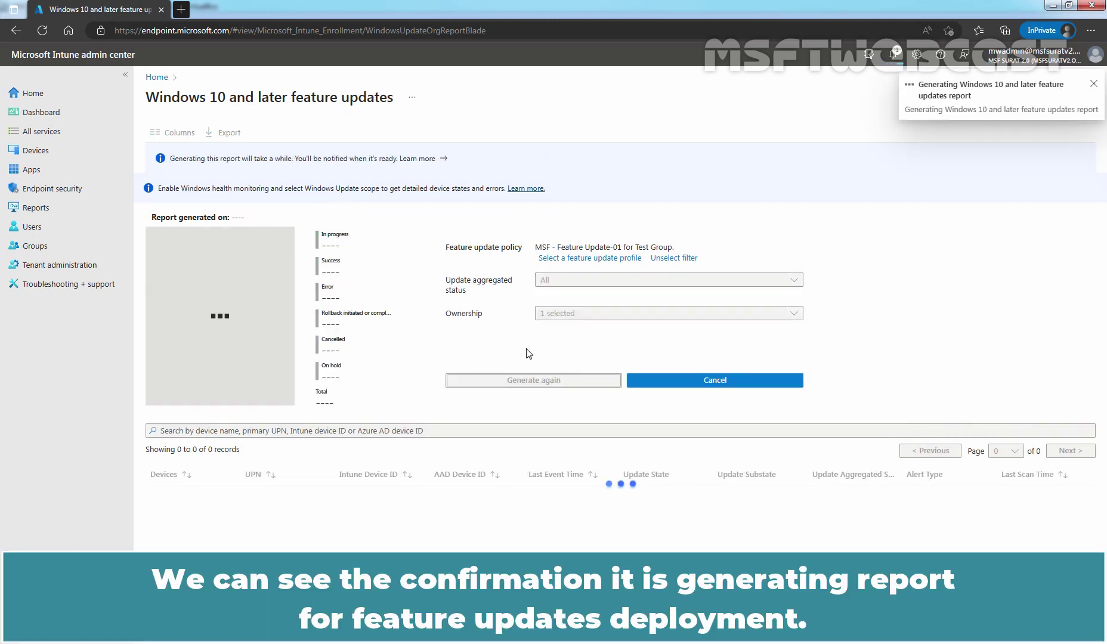